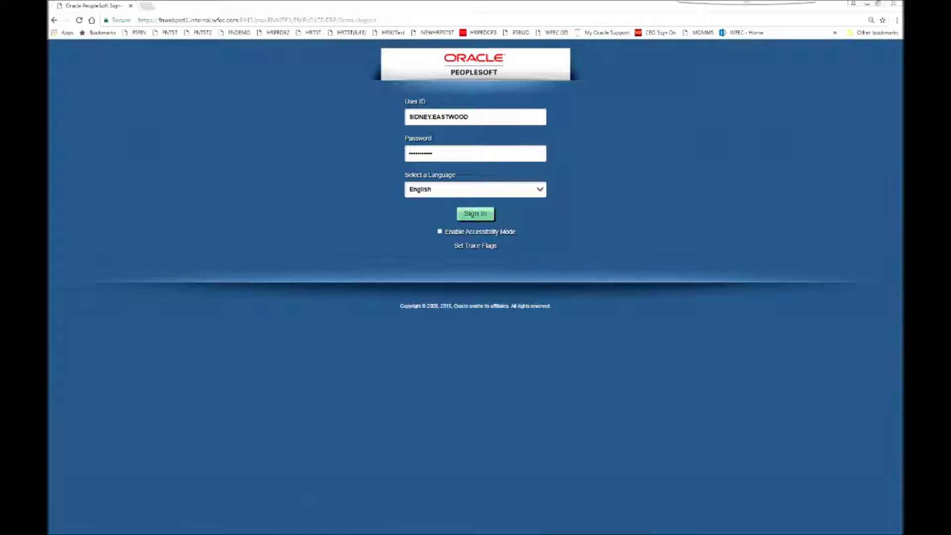
# Step: Sign in to PeopleSoft and go to the Requisitions area
pyautogui.press('Return')
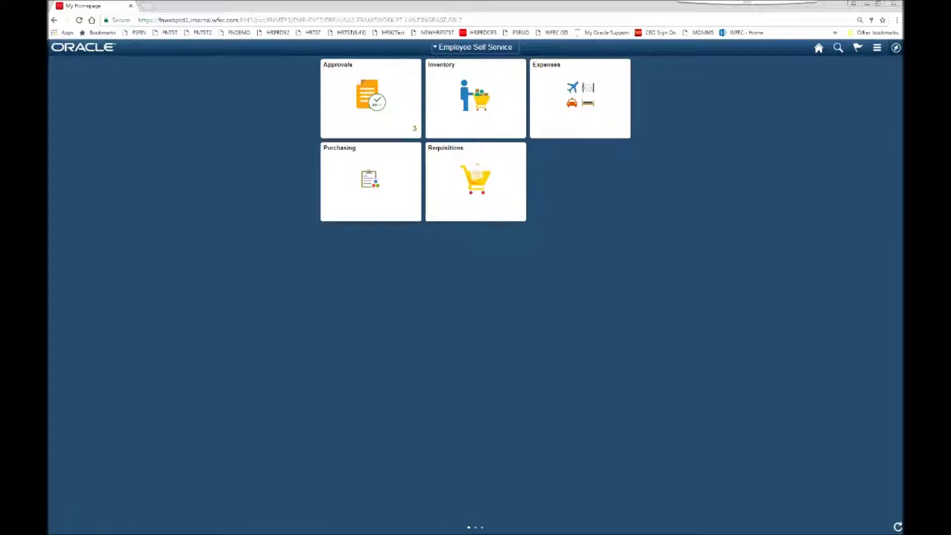
pyautogui.click(476, 180)
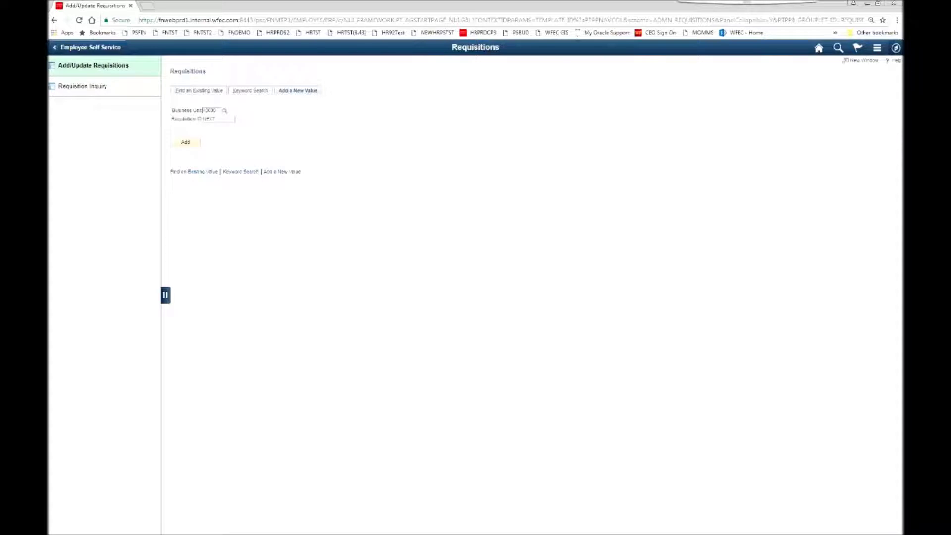
# Step: Choose business unit 10000 from the lookup and add a new requisition
pyautogui.click(224, 111)
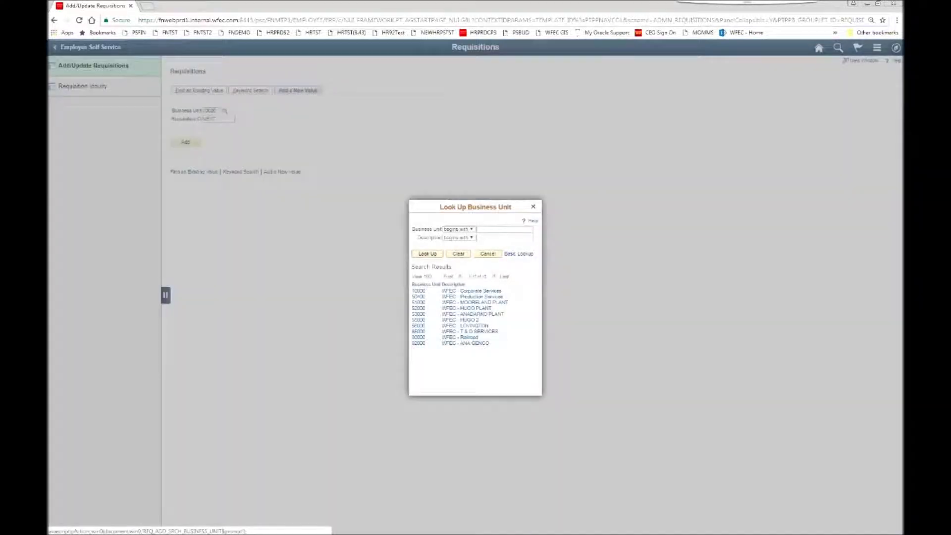
pyautogui.click(470, 291)
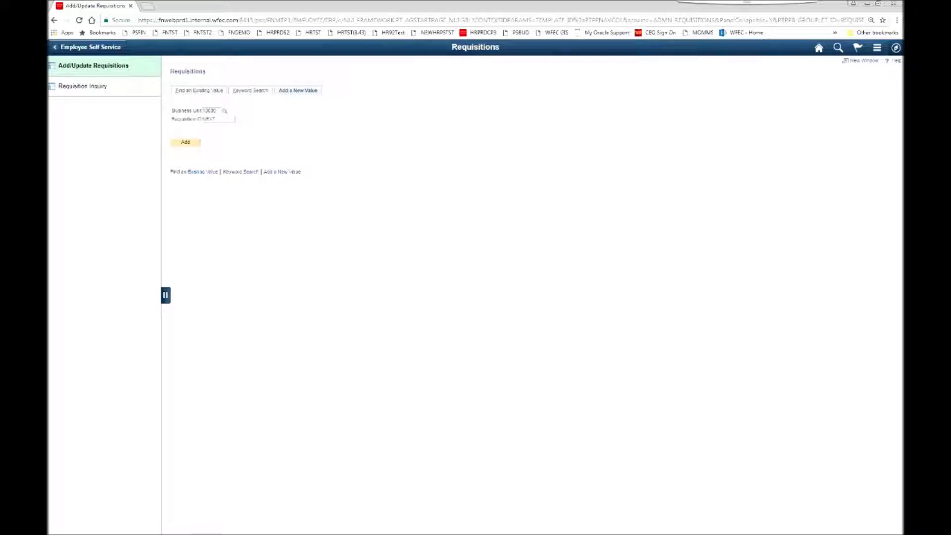
pyautogui.click(185, 142)
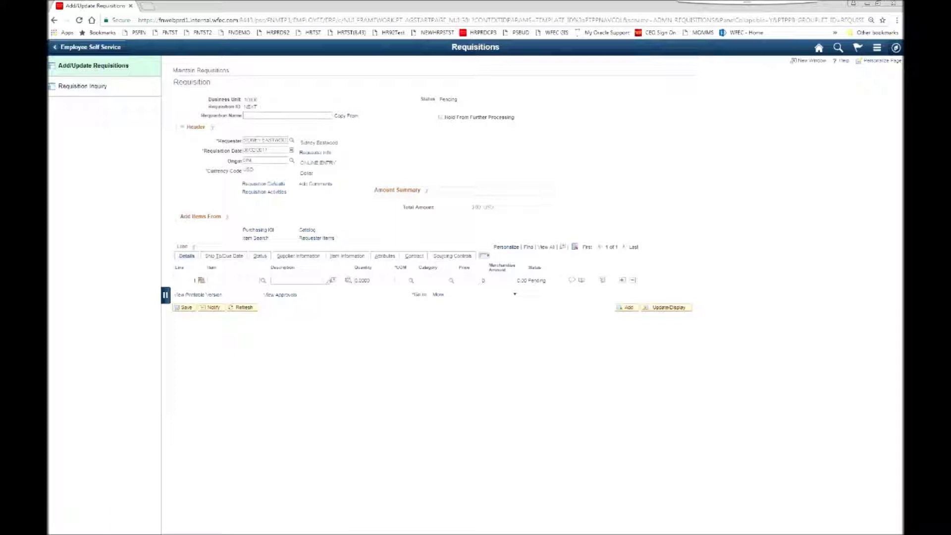
# Step: Name the requisition TEST WIDGETS, describe line 1 as 'REQ FOR TEST WIDGETS ABC CONTRACT 2017-00-123', and clear its quantity
pyautogui.write('TEST WIDGETS')
pyautogui.write('REQ FOR ')
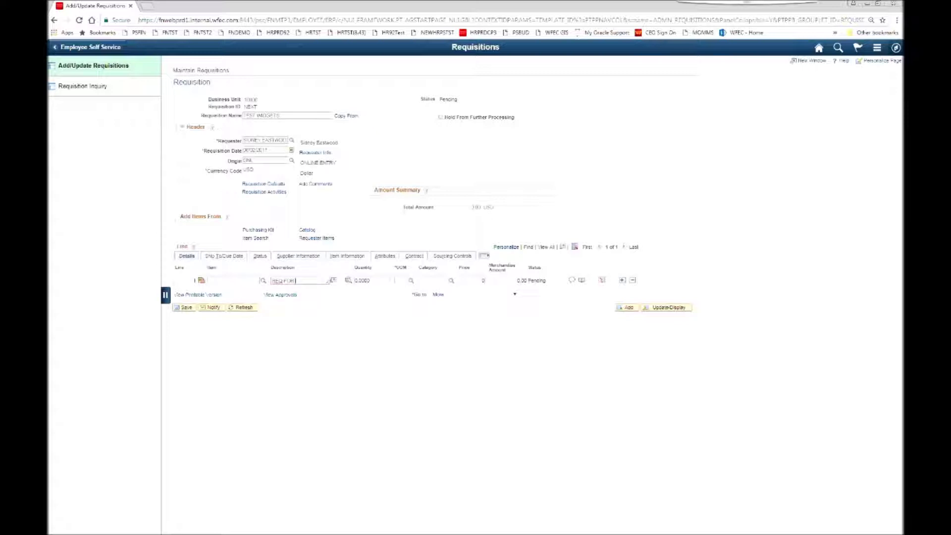
pyautogui.write('TEST WIDGETS ABC CONTRACT 2017-00-123')
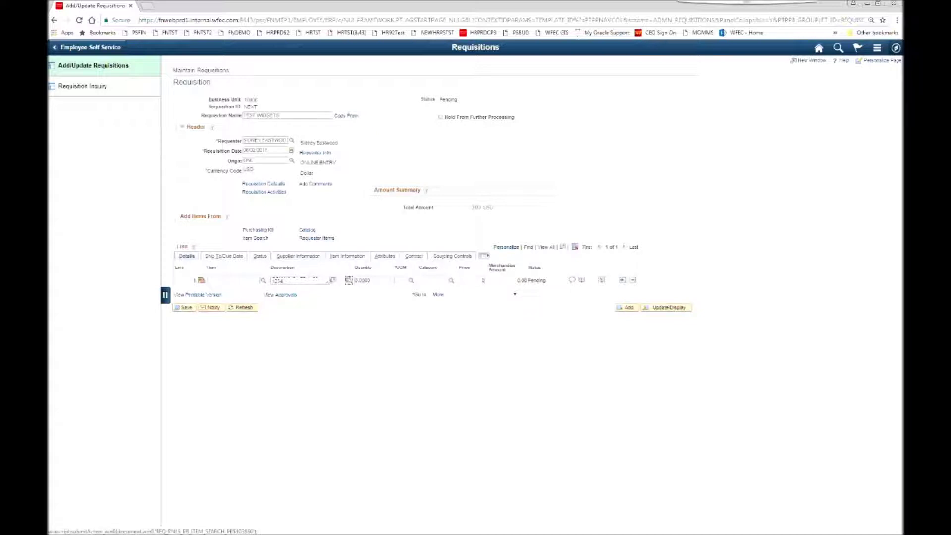
pyautogui.press('Tab')
pyautogui.press('BackSpace')
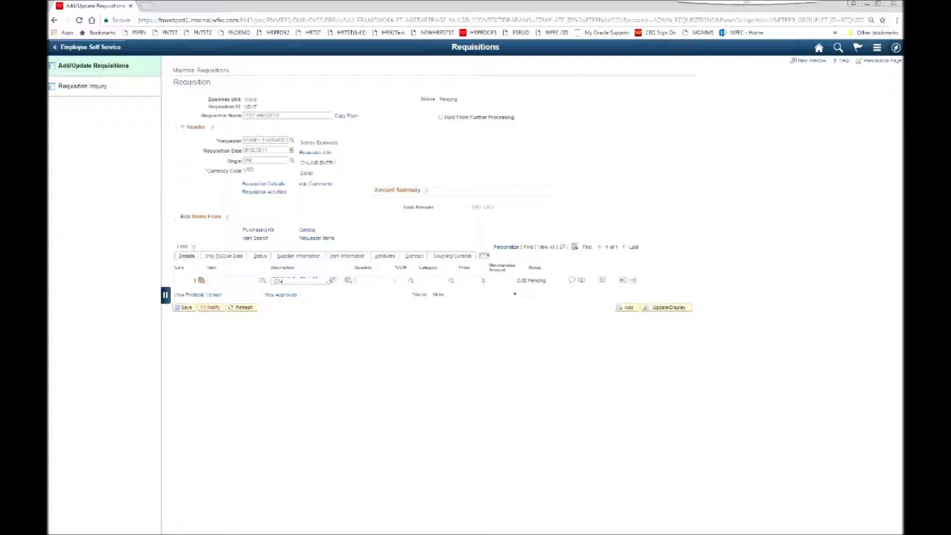
# Step: Give line 1 unit EA and category CONST SERV-PROD, and enter its price
pyautogui.click(411, 281)
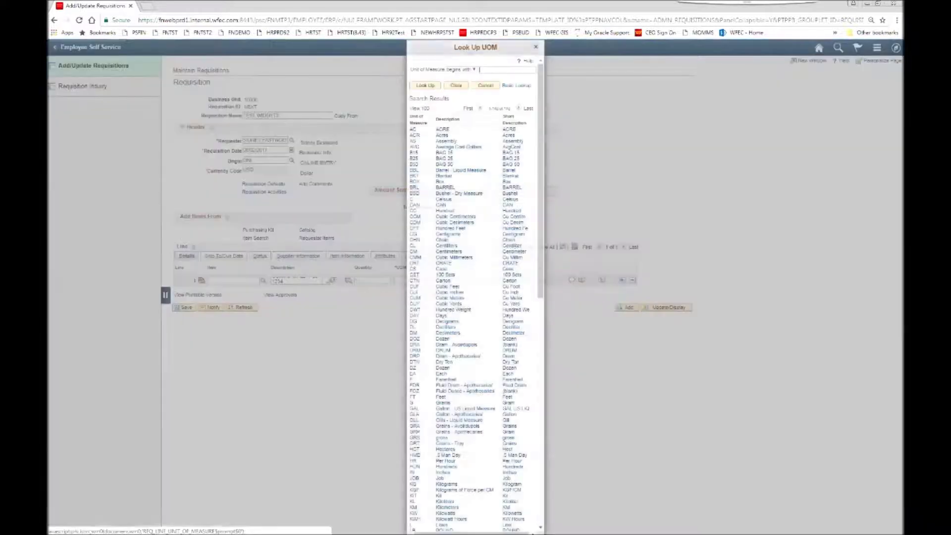
pyautogui.click(414, 374)
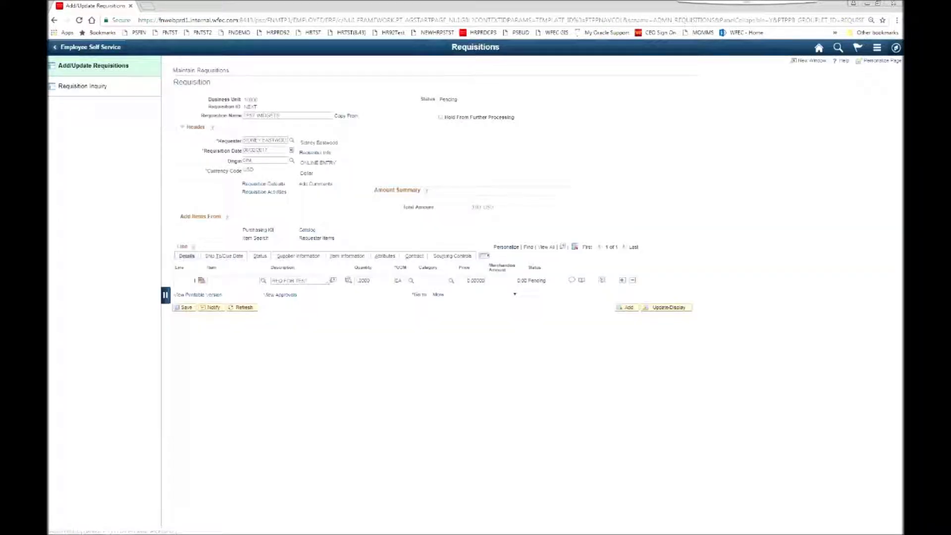
pyautogui.click(451, 281)
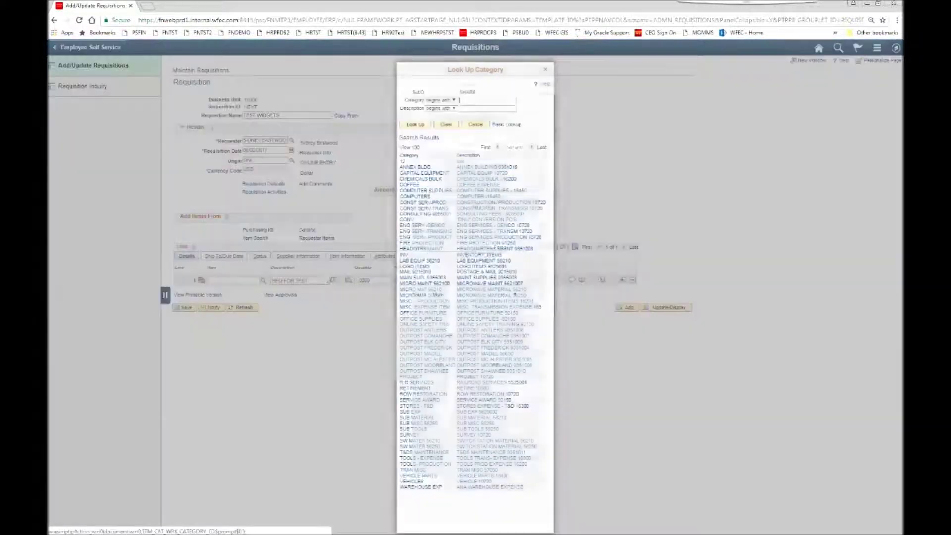
pyautogui.click(424, 202)
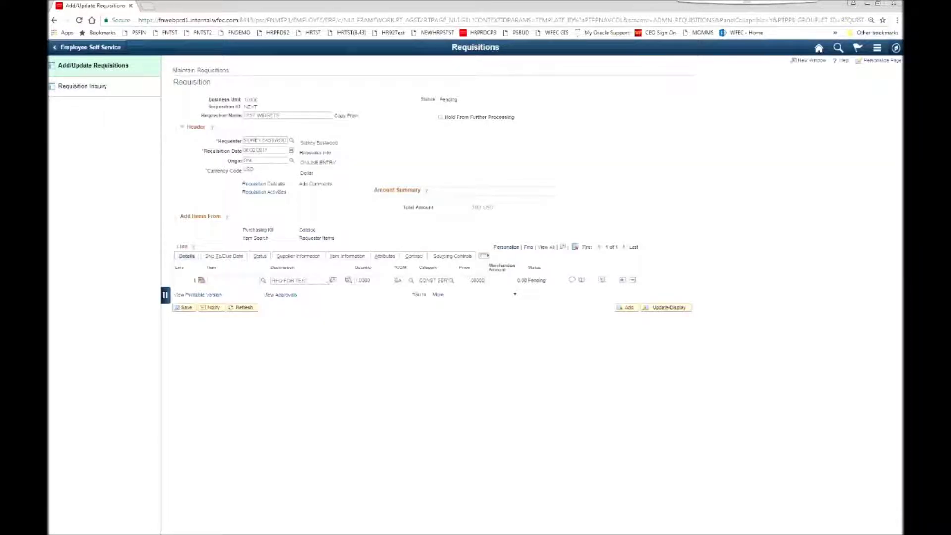
pyautogui.write('0')
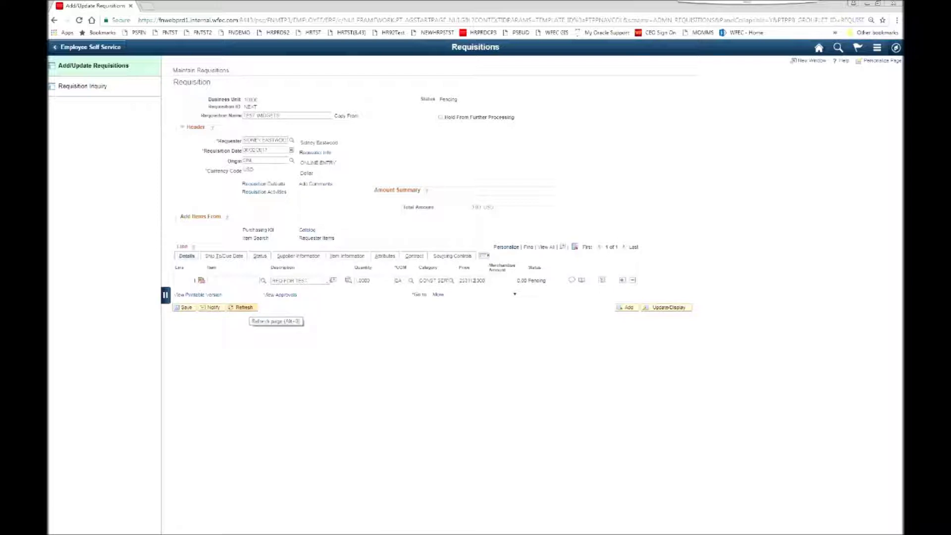
# Step: Refresh totals to 253,112.00, hold the requisition from further processing, and view line 1's schedule
pyautogui.click(245, 307)
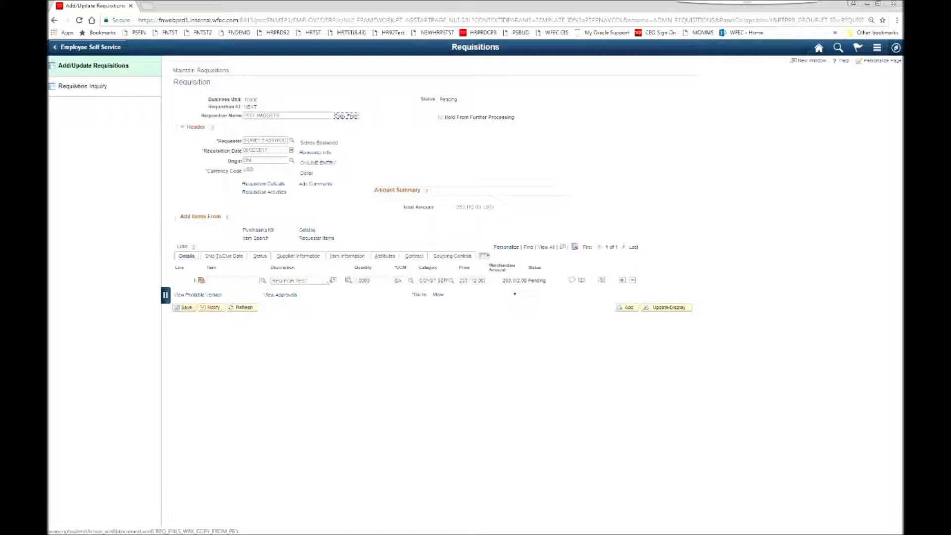
pyautogui.click(440, 117)
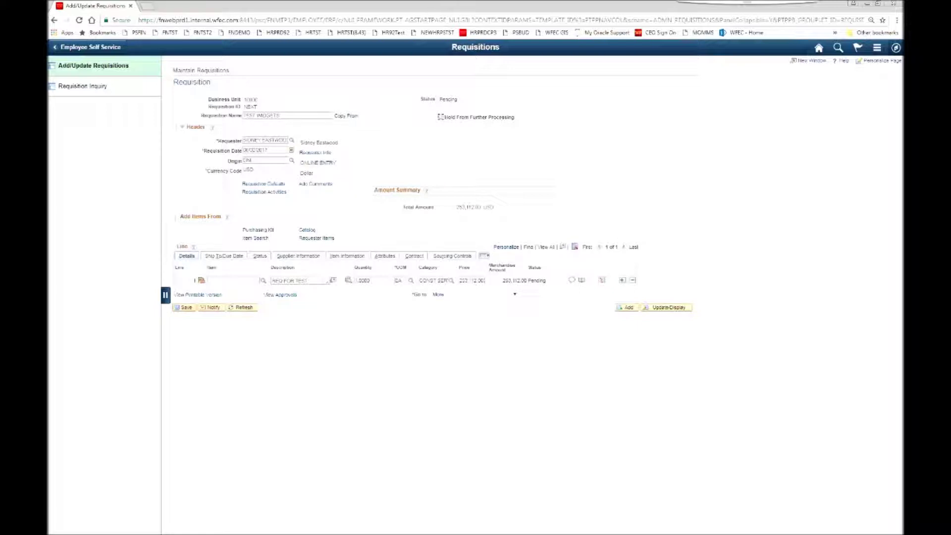
pyautogui.click(602, 280)
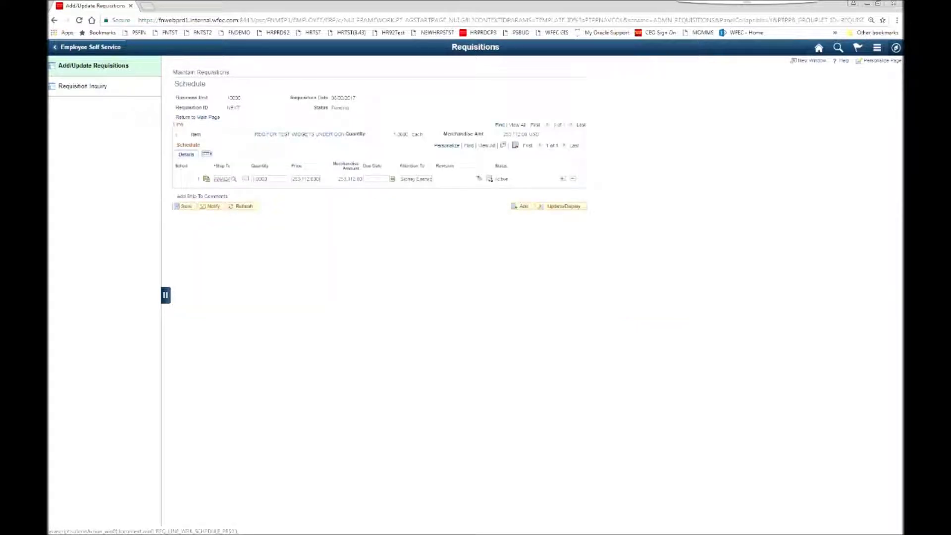
# Step: Set the schedule's Ship To location to ANADARKO and check the Attention To value
pyautogui.click(233, 178)
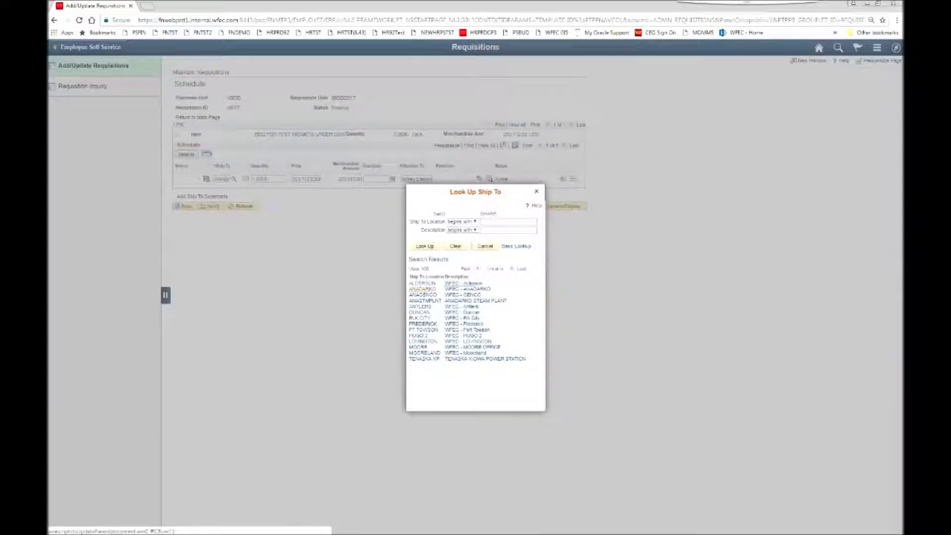
pyautogui.click(477, 289)
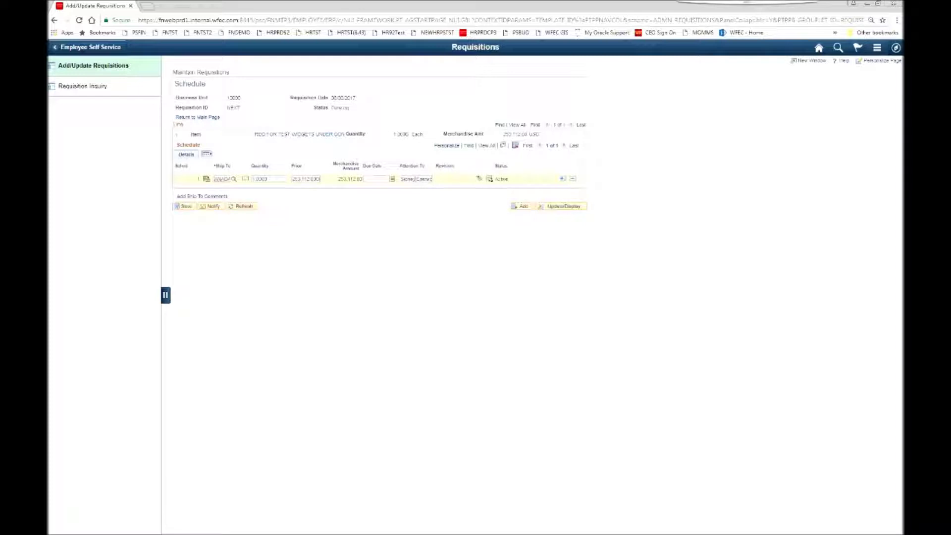
pyautogui.tripleClick(416, 179)
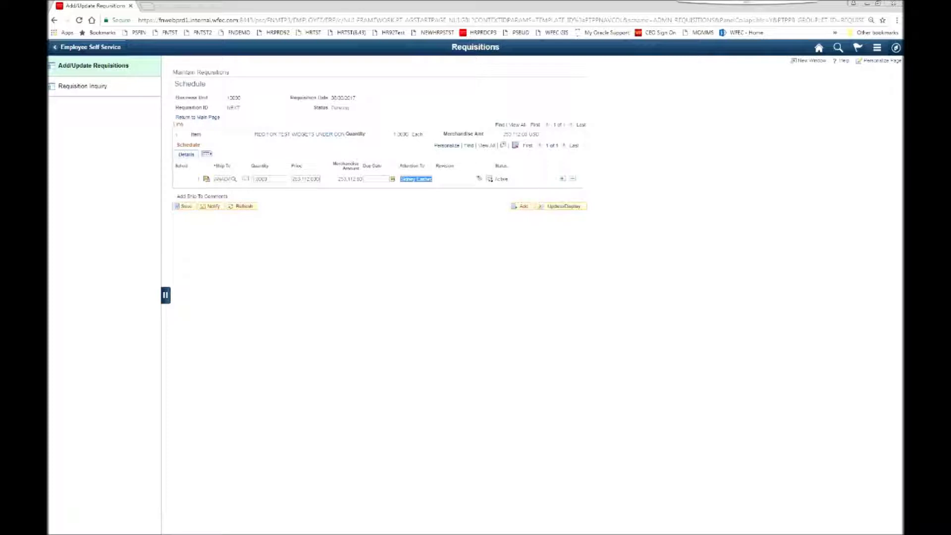
pyautogui.click(416, 179)
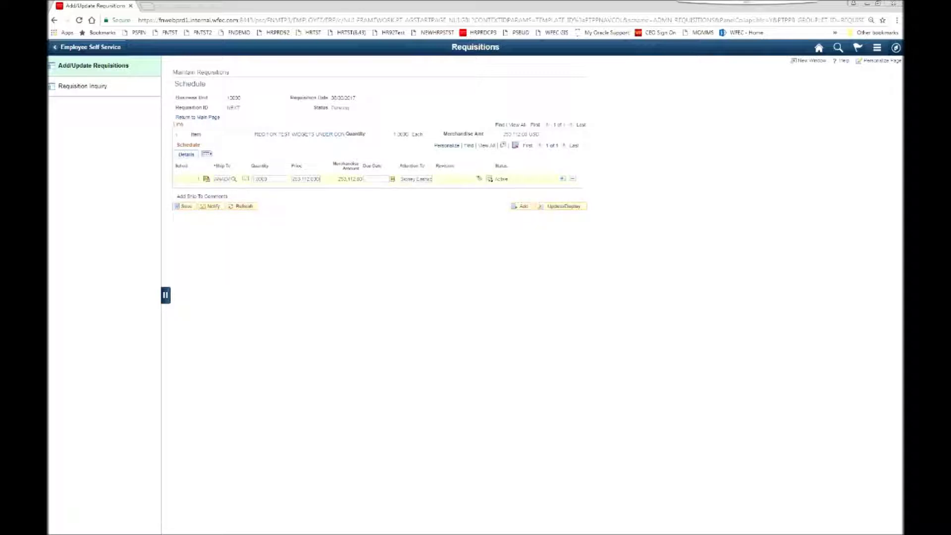
# Step: Pick a September 2017 due date from the calendar, then go to the line's distribution details
pyautogui.click(391, 179)
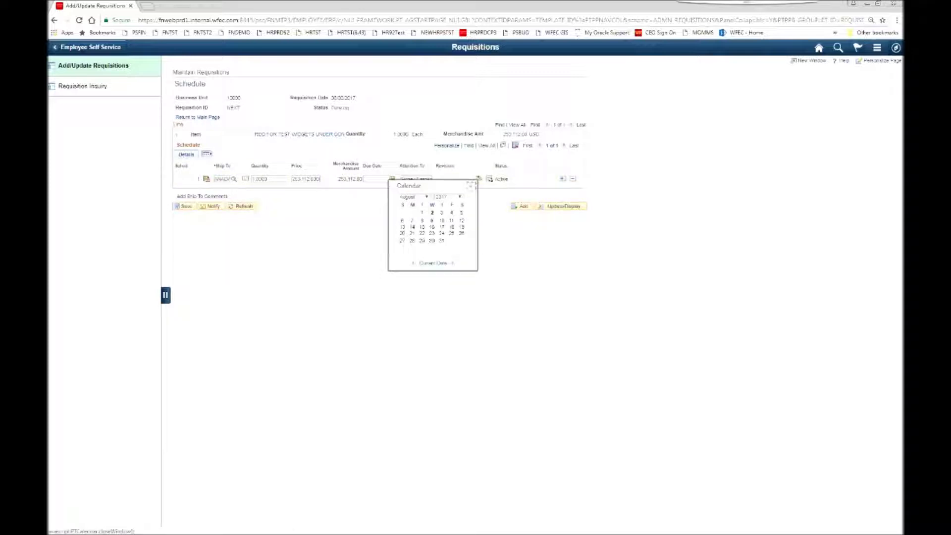
pyautogui.click(414, 196)
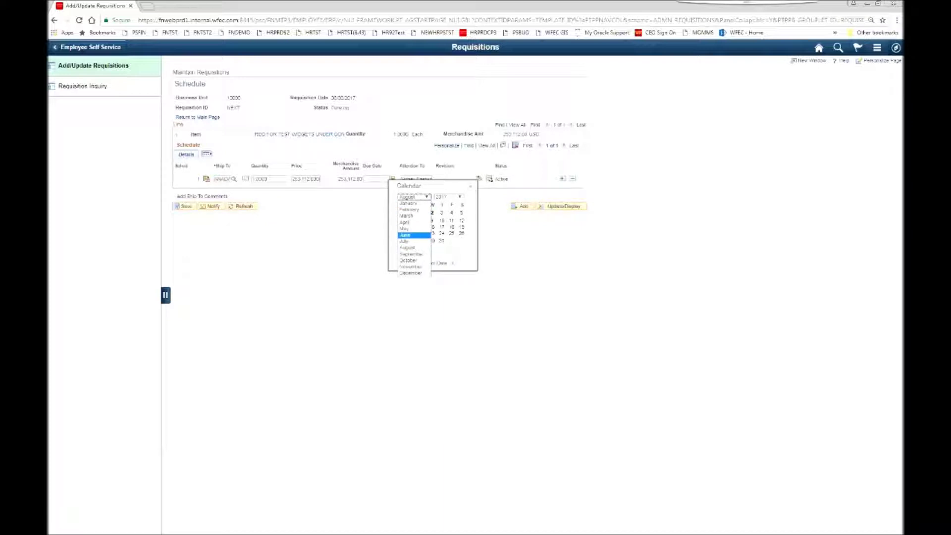
pyautogui.click(411, 254)
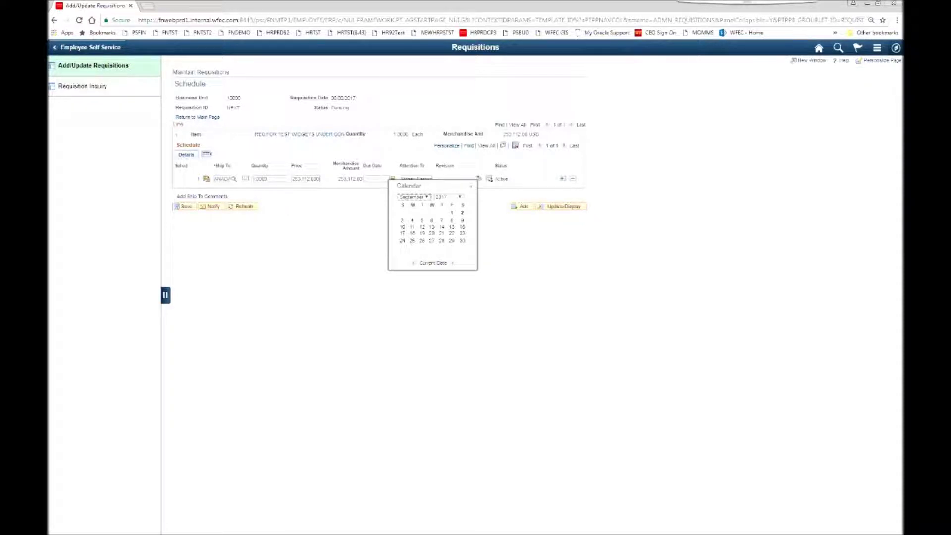
pyautogui.click(432, 241)
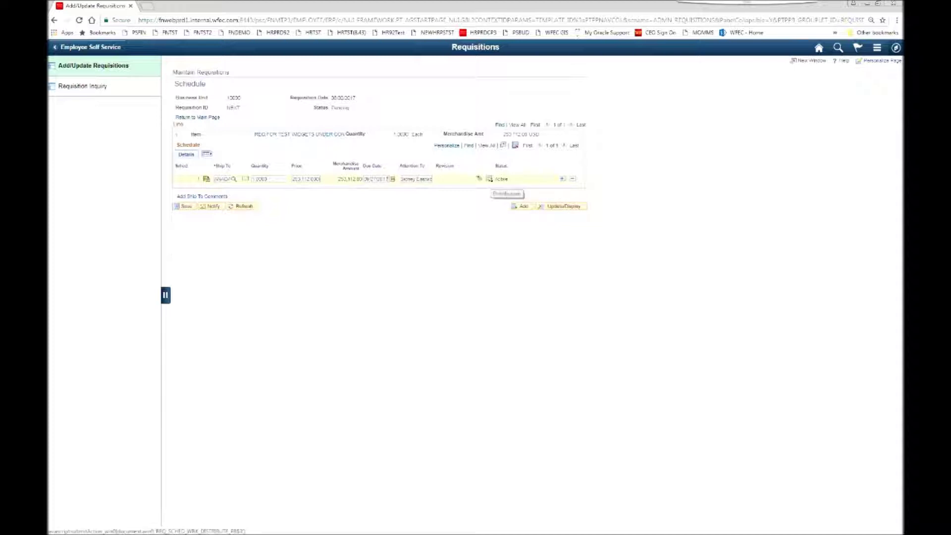
pyautogui.click(489, 179)
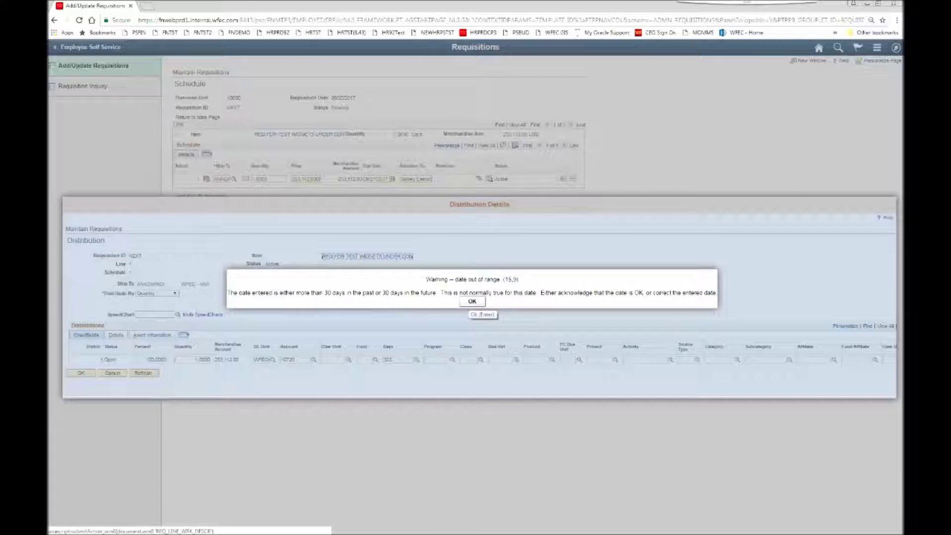
# Step: Acknowledge the date-out-of-range warning with OK
pyautogui.click(472, 301)
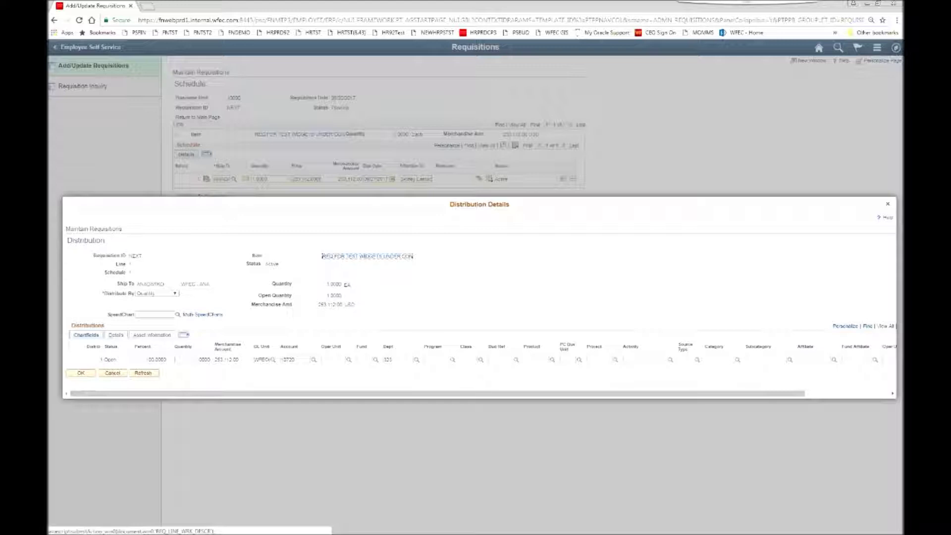
# Step: Edit the distribution's Account and enter Dept 000
pyautogui.click(296, 360)
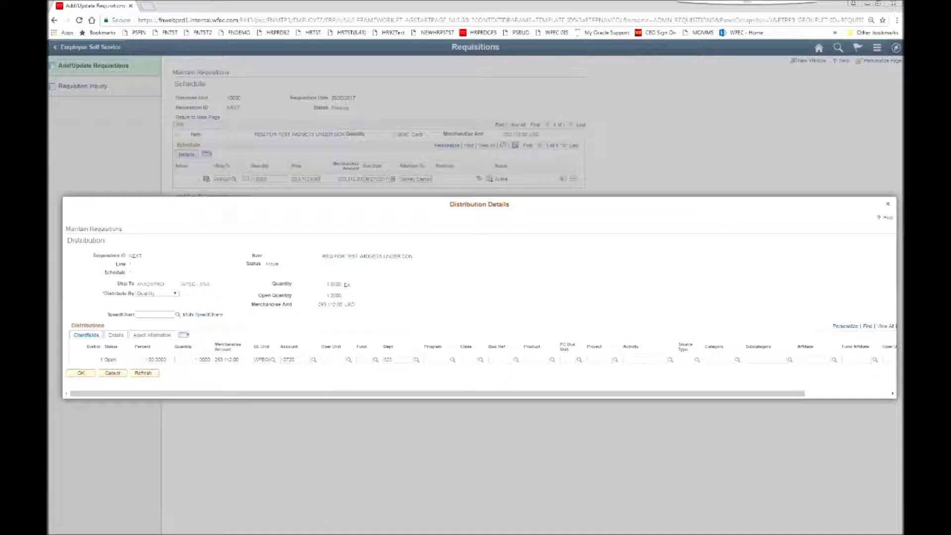
pyautogui.press('Tab')
pyautogui.press('Tab')
pyautogui.press('Tab')
pyautogui.write('000')
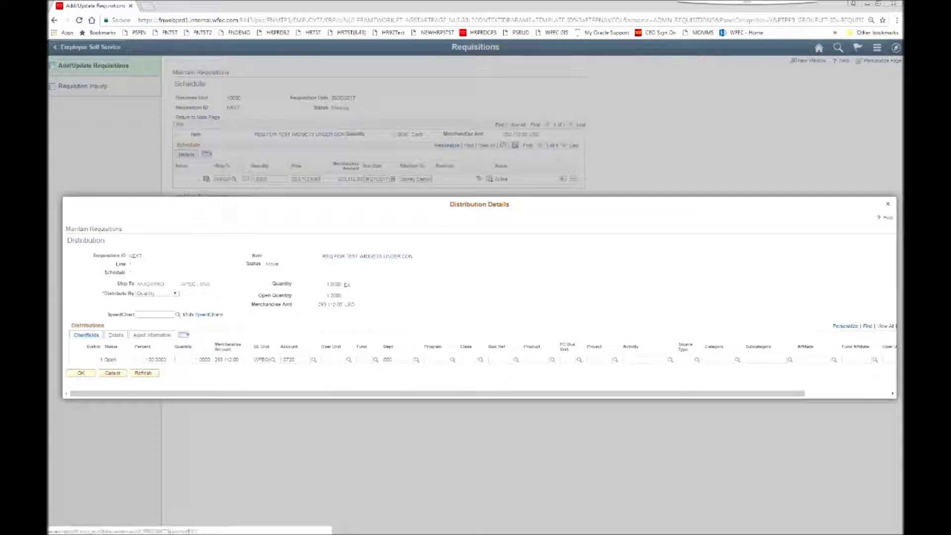
# Step: Set PC business unit WFECO and choose project 7744 via a project search
pyautogui.click(579, 360)
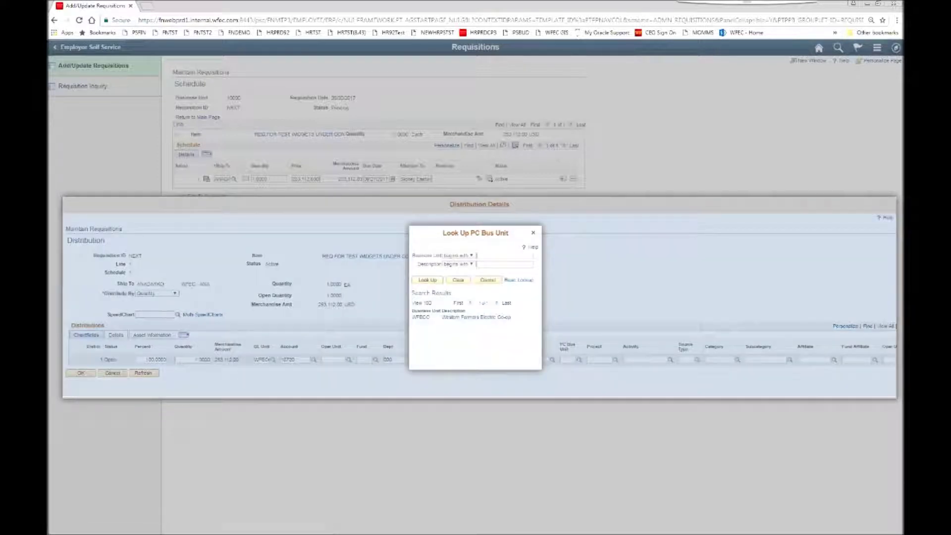
pyautogui.click(475, 318)
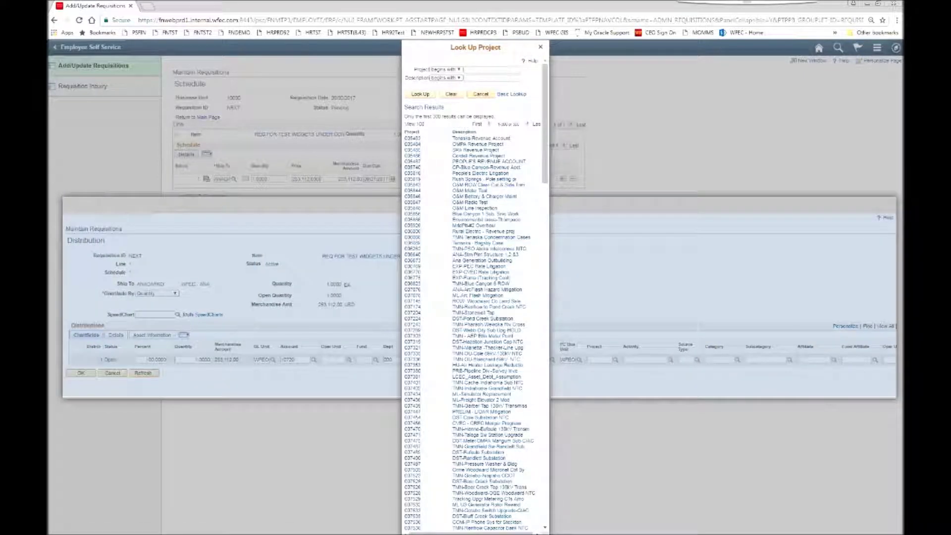
pyautogui.click(447, 69)
pyautogui.click(443, 82)
pyautogui.click(446, 78)
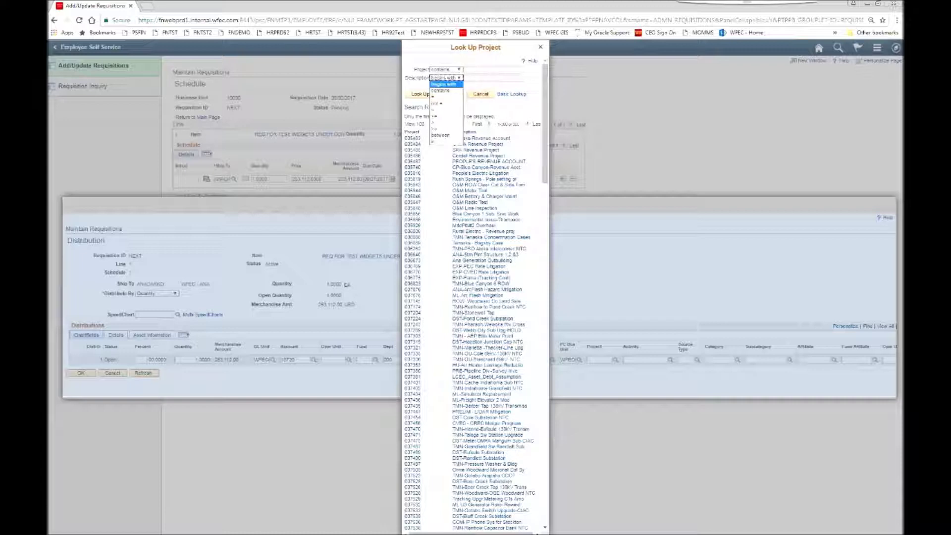
pyautogui.click(478, 70)
pyautogui.write('7744')
pyautogui.press('Return')
pyautogui.click(456, 131)
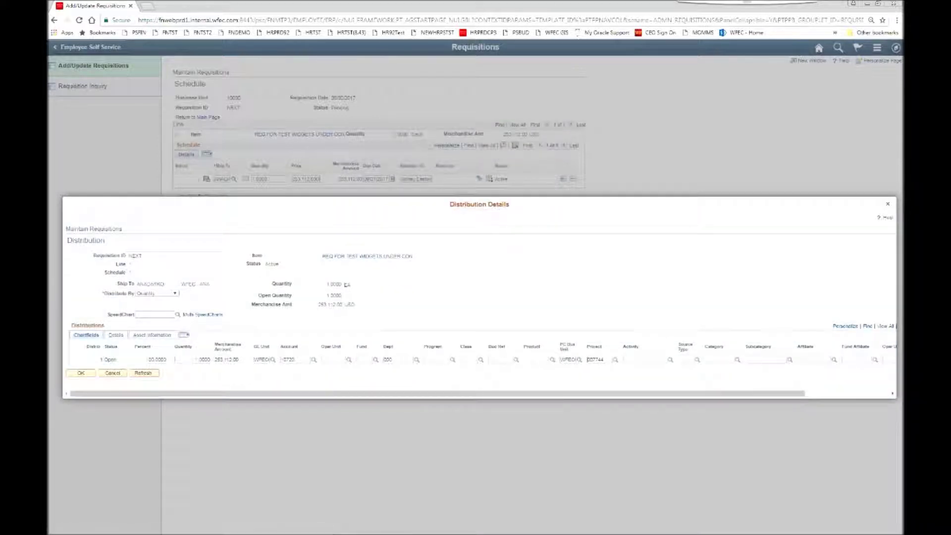
# Step: Set activity CONST and source type ACCPY, accept the distribution, and return to the main page
pyautogui.click(670, 361)
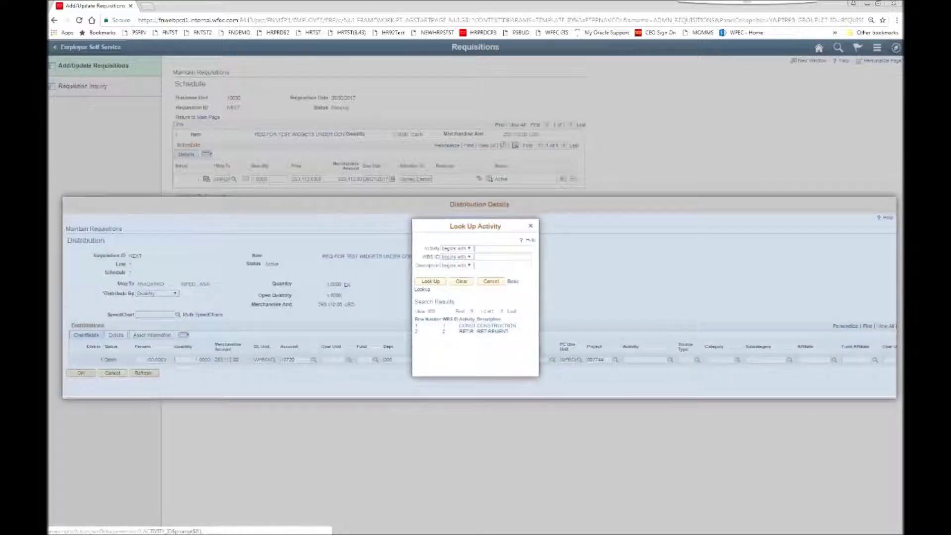
pyautogui.click(488, 326)
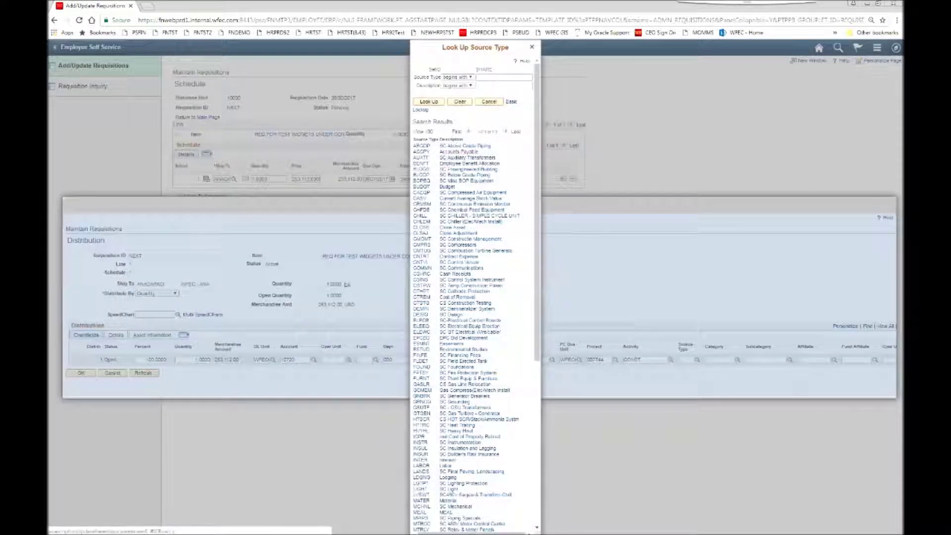
pyautogui.click(459, 152)
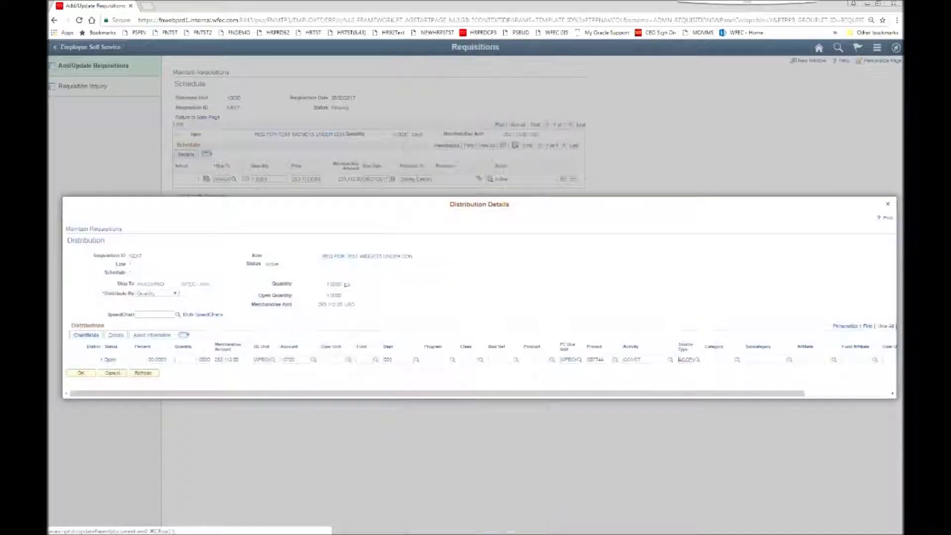
pyautogui.click(81, 373)
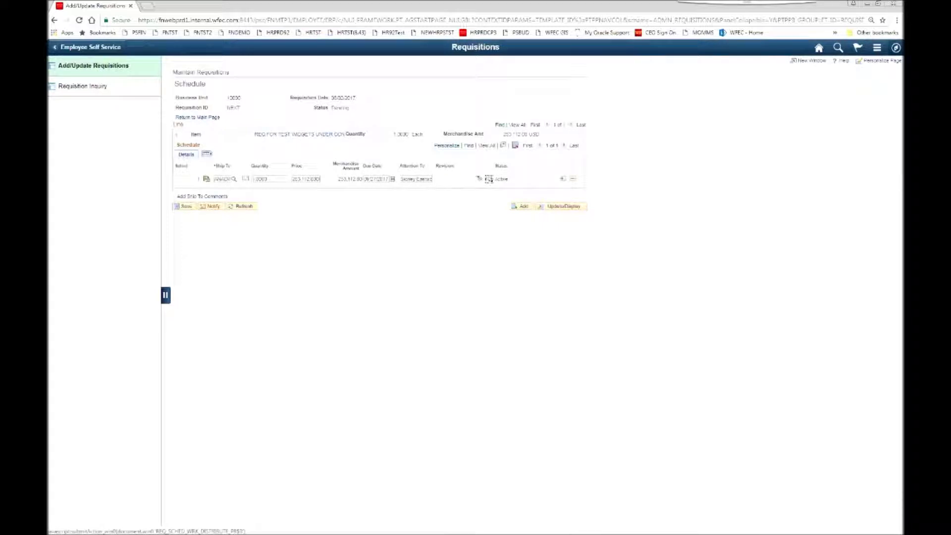
pyautogui.click(197, 117)
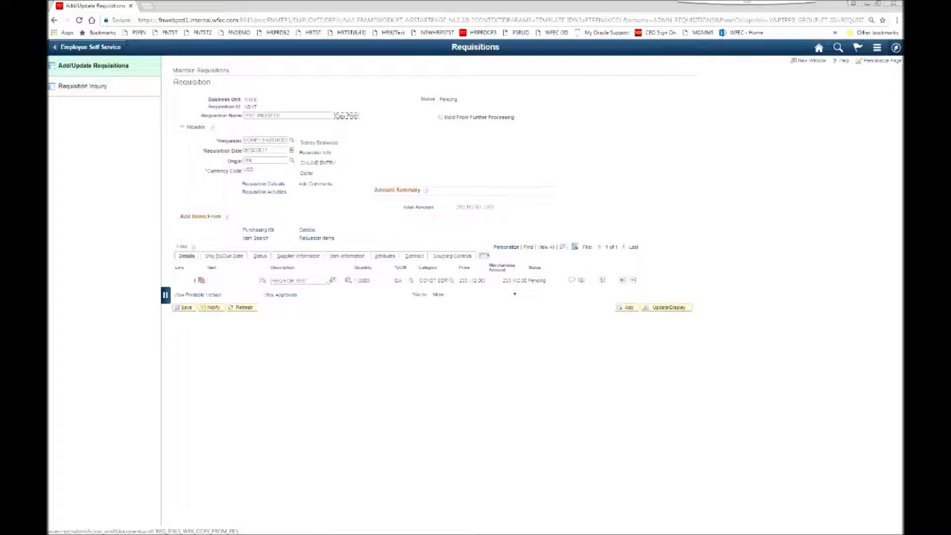
pyautogui.click(572, 279)
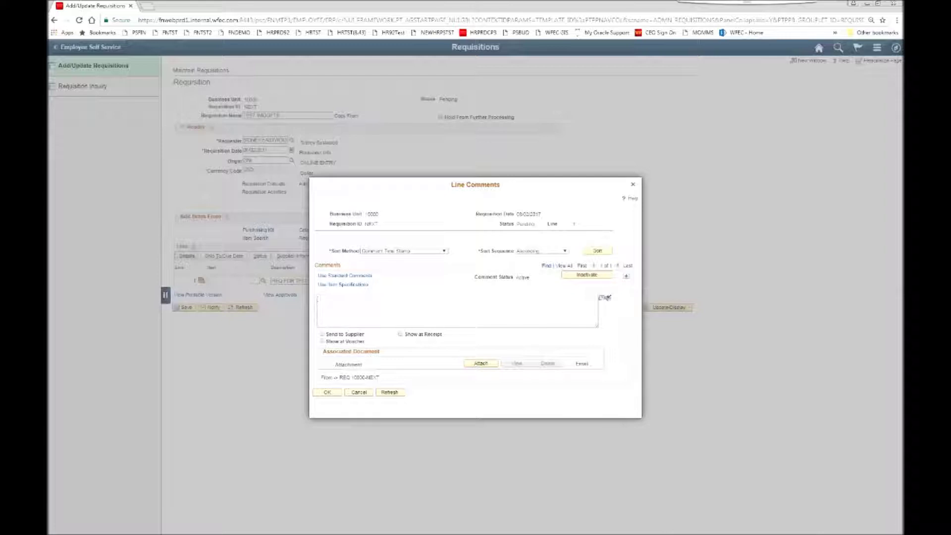
pyautogui.write('TEST')
pyautogui.write(' WID')
pyautogui.write('TO BE')
pyautogui.write(' PURCHASED PER REQ')
pyautogui.write('MS OF')
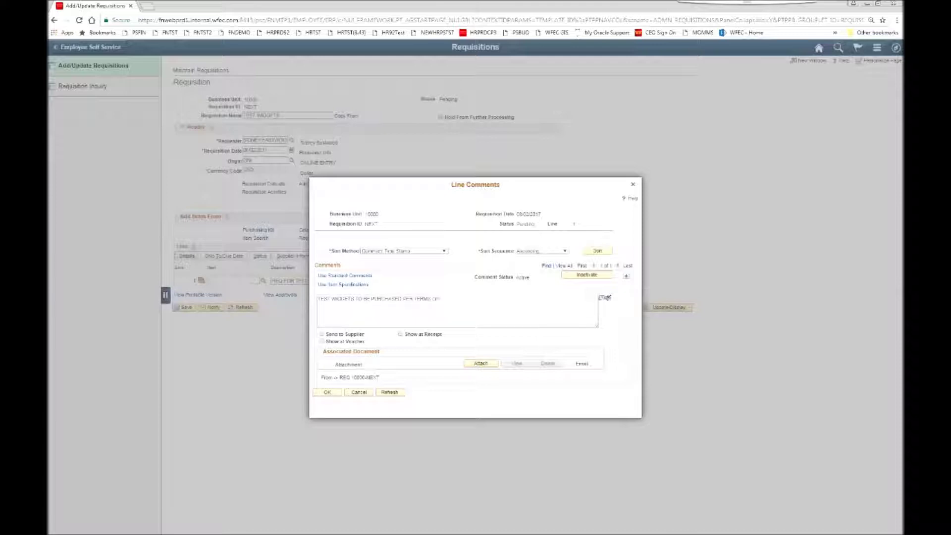
pyautogui.write(' CONTONTR')
pyautogui.press('BackSpace')
pyautogui.press('BackSpace')
pyautogui.press('BackSpace')
pyautogui.press('BackSpace')
pyautogui.write('ONTRACT 2017-001234 SIGNED AT JUNE BOARD MEET')
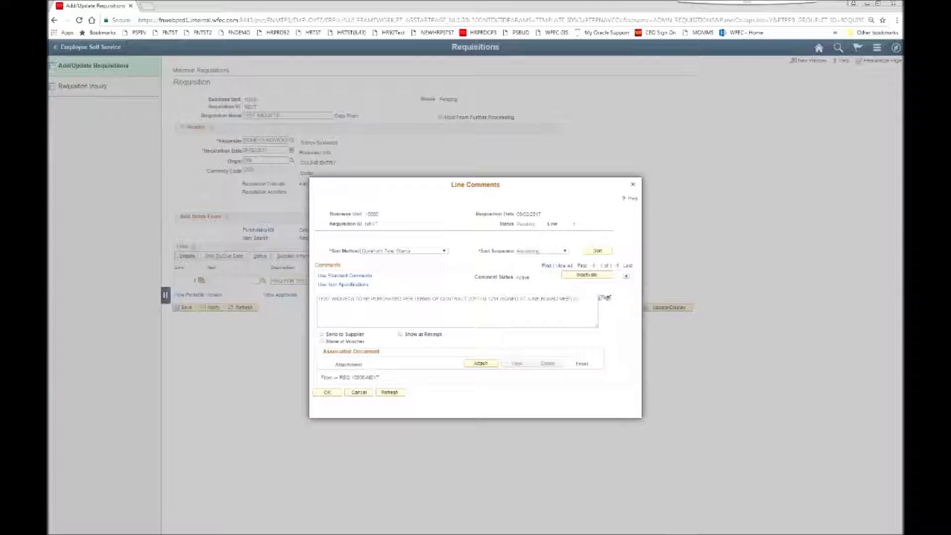
pyautogui.write('ING SE')
# Step: Mark the comment Send to Supplier, Show at Voucher and Show at Receipt, skip attachment, and save it
pyautogui.click(322, 335)
pyautogui.click(322, 342)
pyautogui.click(400, 334)
pyautogui.click(481, 363)
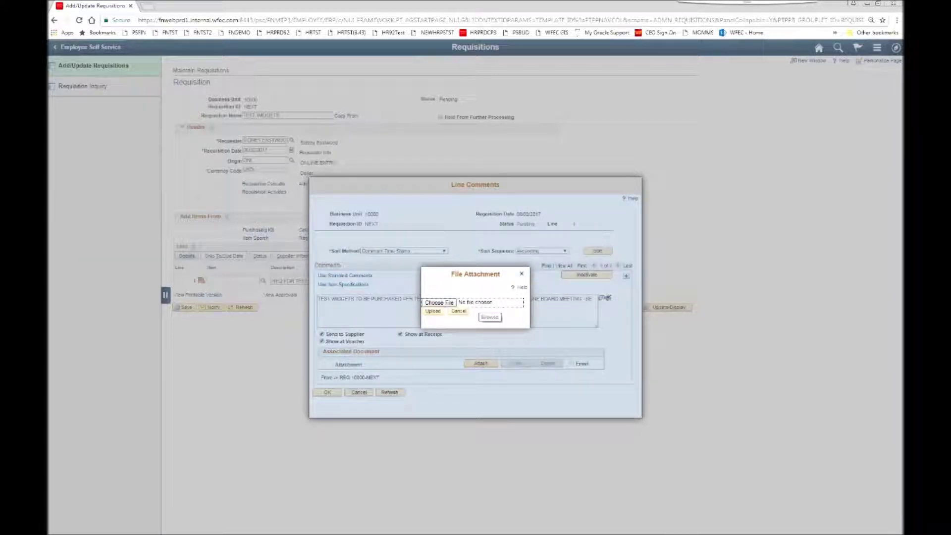
pyautogui.click(459, 311)
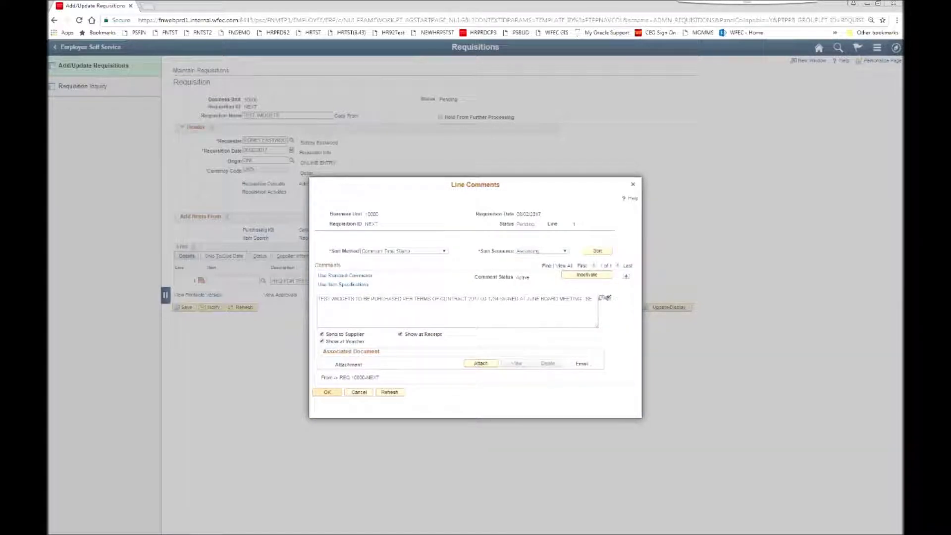
pyautogui.click(327, 392)
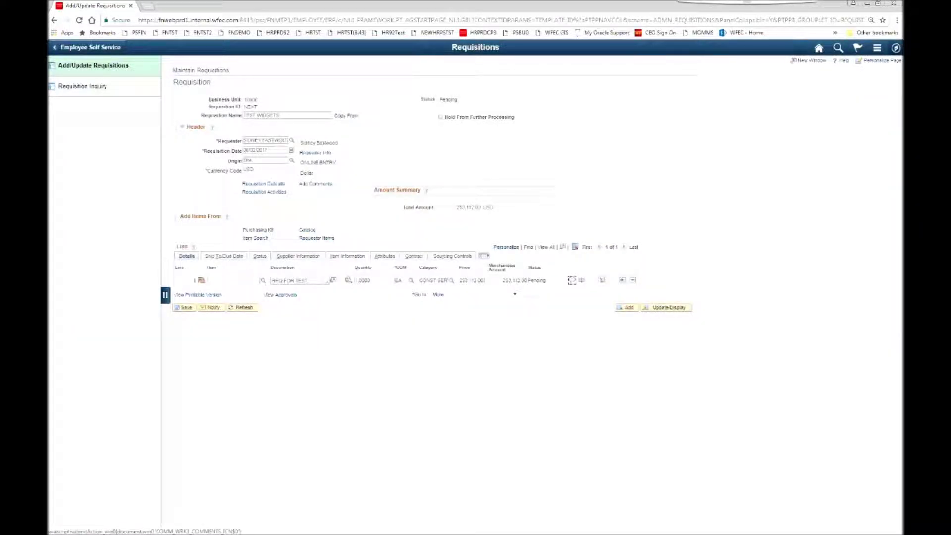
# Step: Step through line 1's Ship To/Due Date and Status tabs to reach its Supplier Information
pyautogui.click(224, 256)
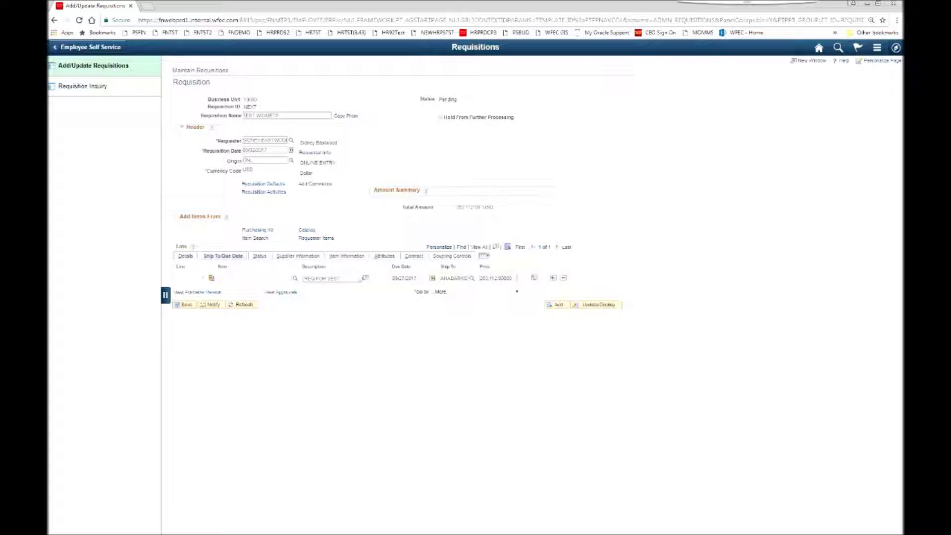
pyautogui.click(259, 256)
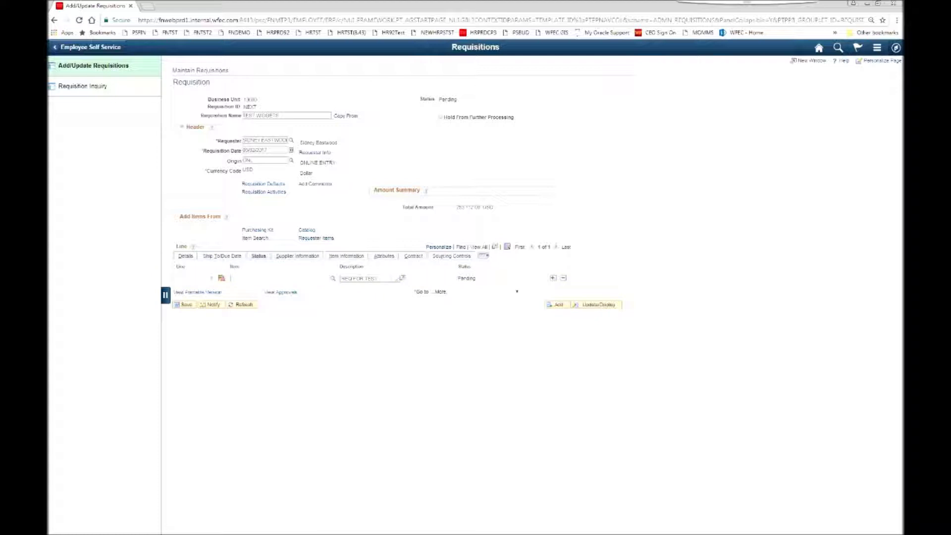
pyautogui.click(298, 256)
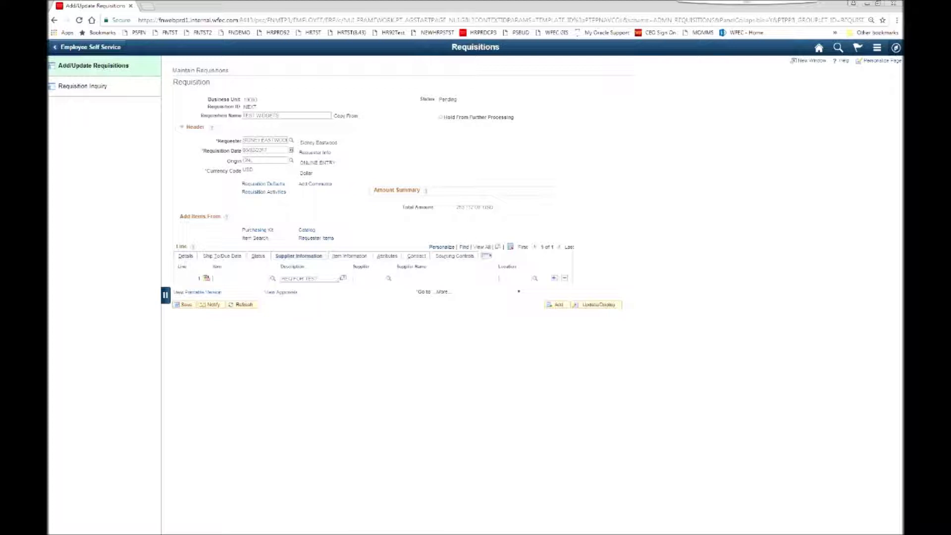
# Step: Search suppliers whose short name contains 'TEST' and assign TEST SUPPLIER to line 1
pyautogui.click(389, 279)
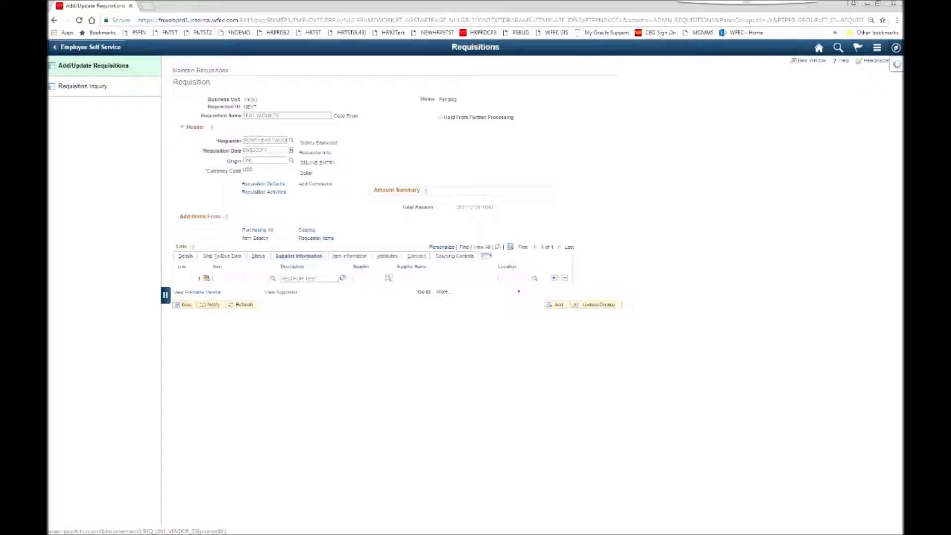
pyautogui.click(418, 86)
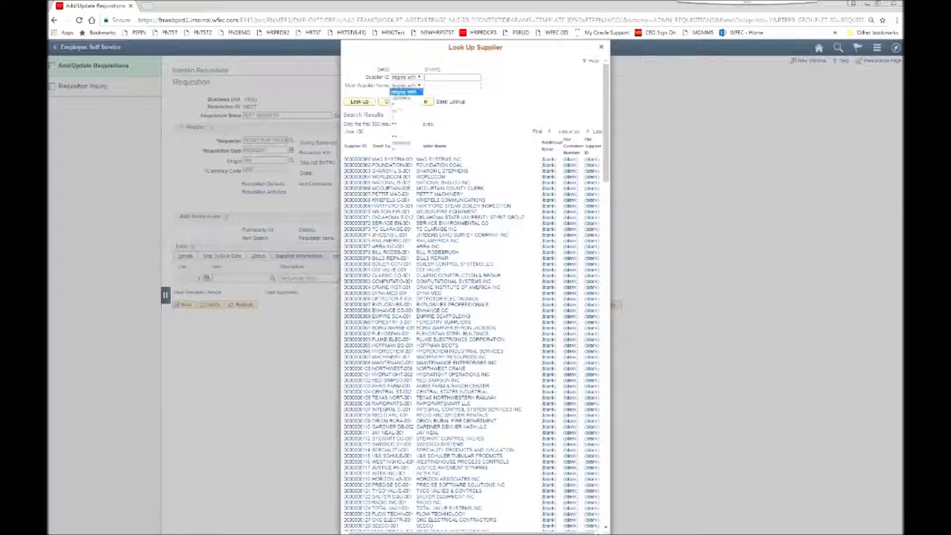
pyautogui.click(408, 97)
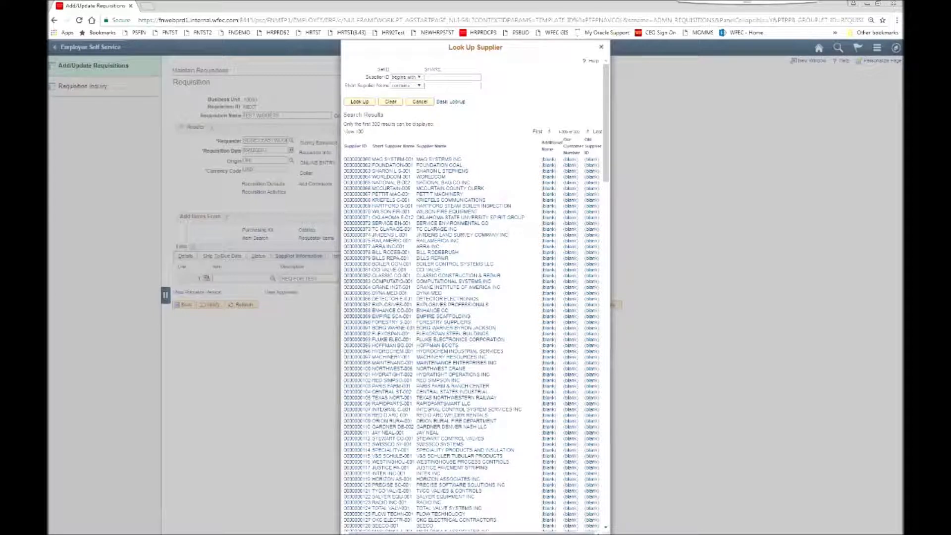
pyautogui.click(426, 85)
pyautogui.write('TEST')
pyautogui.press('Return')
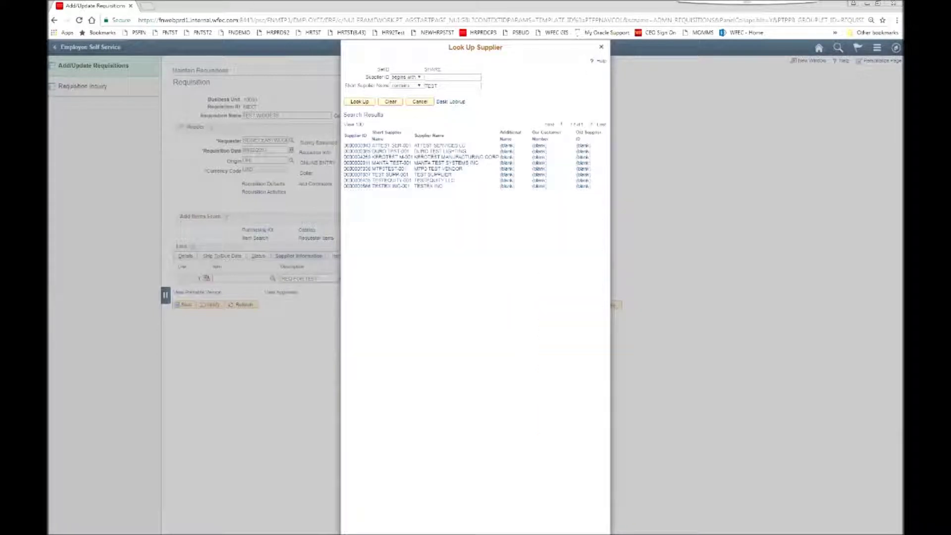
pyautogui.click(433, 174)
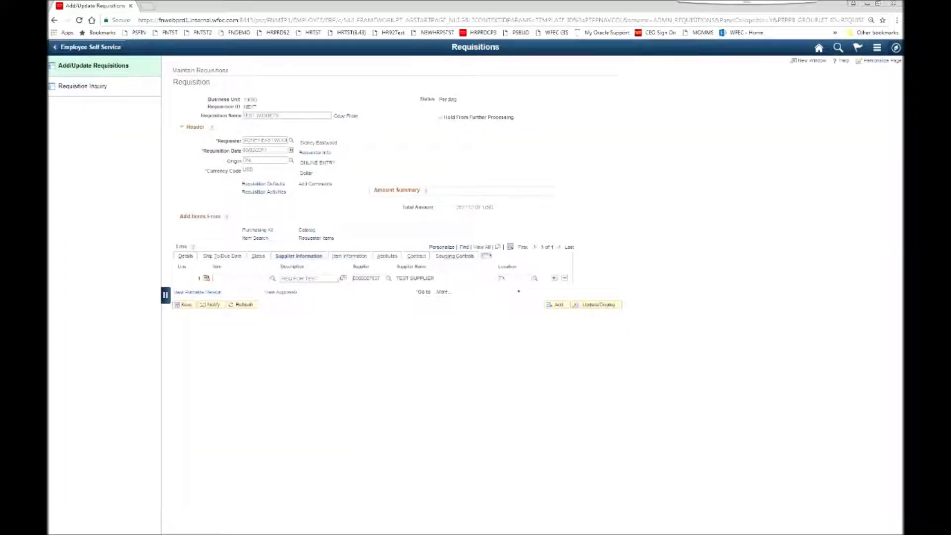
pyautogui.click(349, 256)
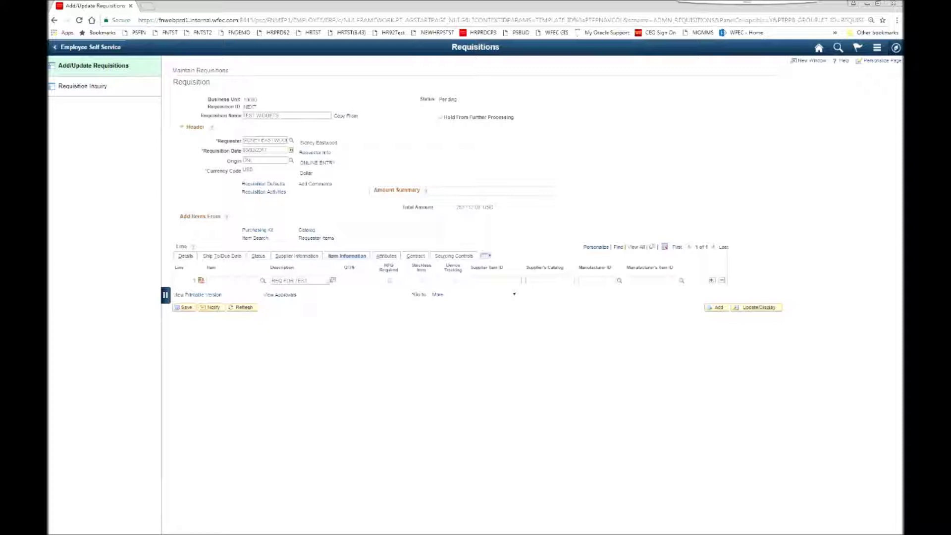
# Step: Pick line 1's buyer from the Buyer lookup, keeping Physical Nature as Goods
pyautogui.click(384, 256)
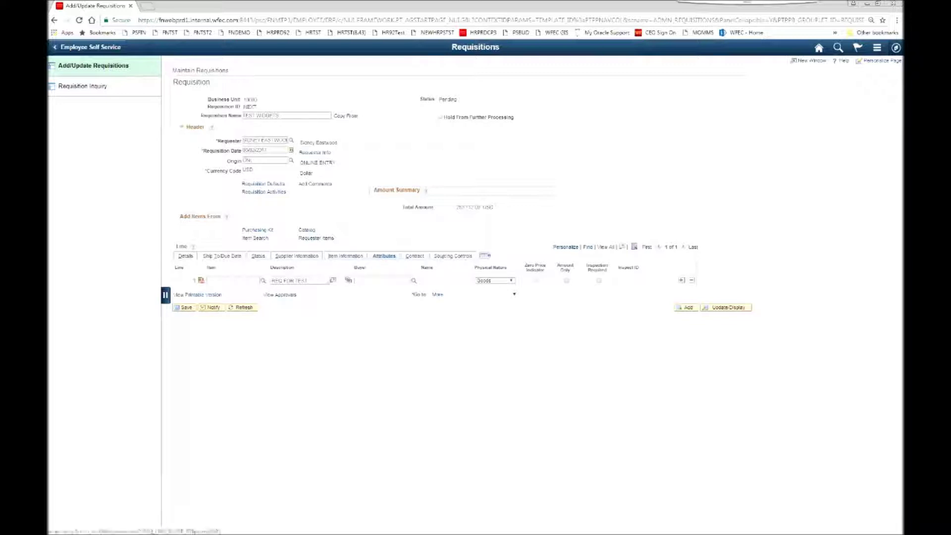
pyautogui.click(414, 280)
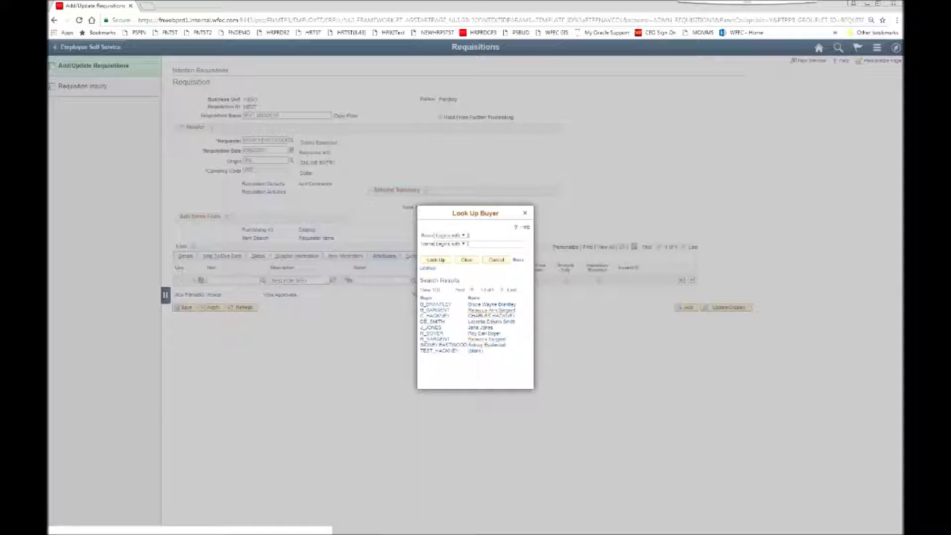
pyautogui.click(492, 304)
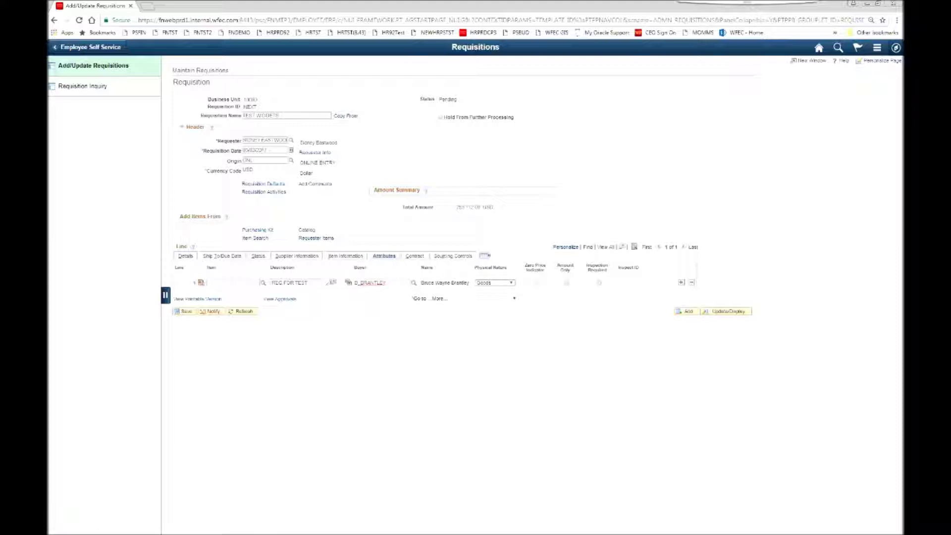
pyautogui.click(510, 283)
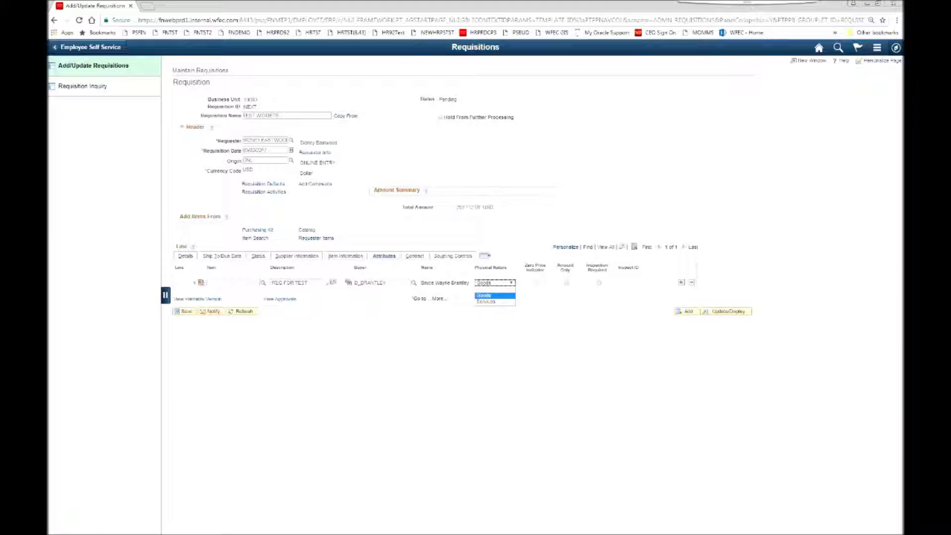
pyautogui.click(485, 296)
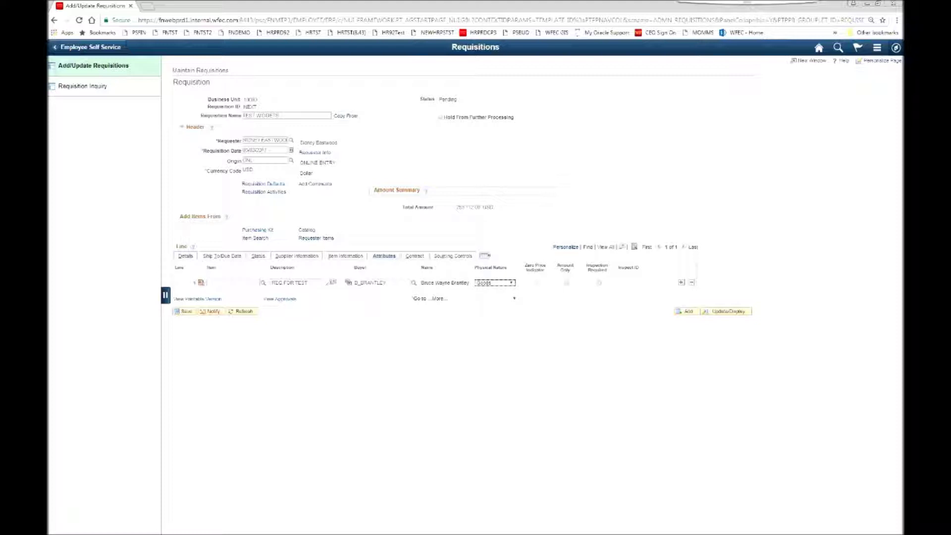
pyautogui.click(567, 282)
pyautogui.click(496, 283)
pyautogui.click(495, 282)
# Step: Mark line 1 as amount only, check its sourcing controls, then return to line details
pyautogui.click(567, 283)
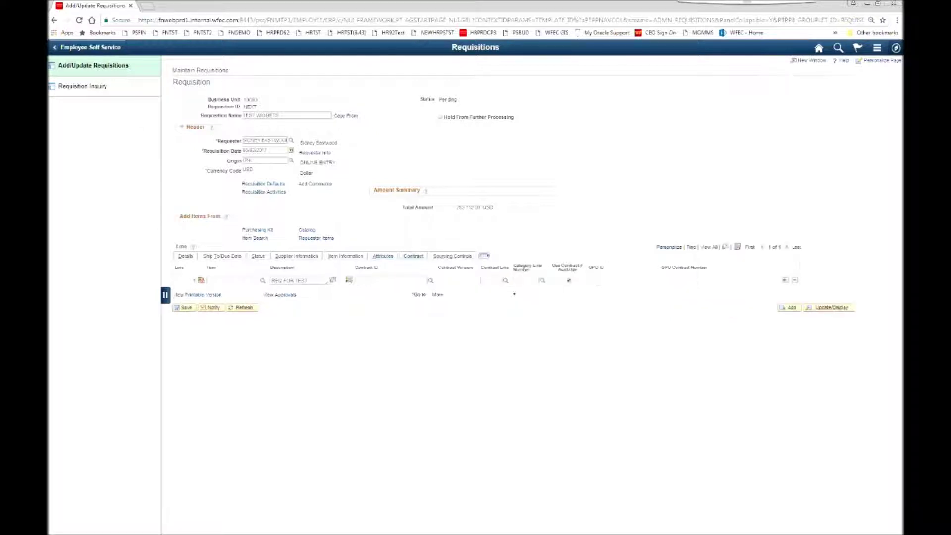
pyautogui.click(452, 256)
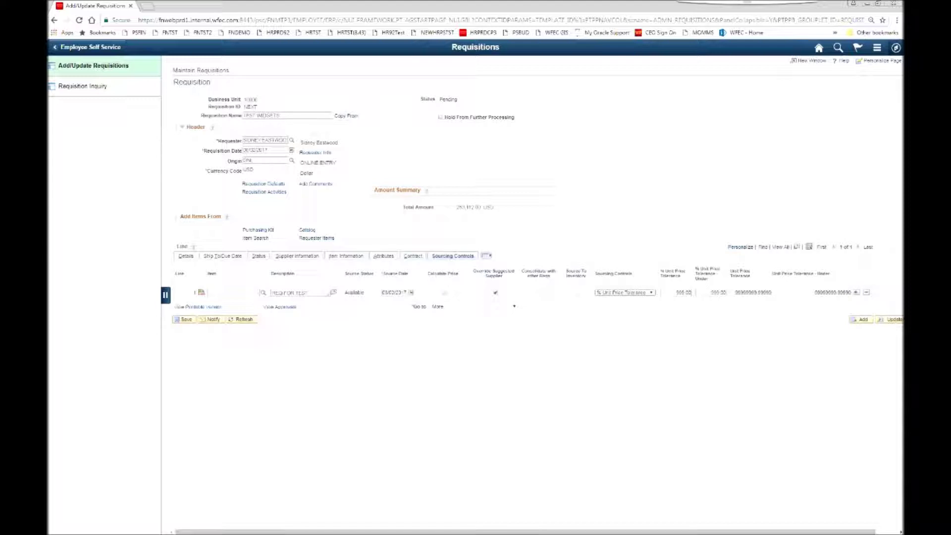
pyautogui.click(186, 256)
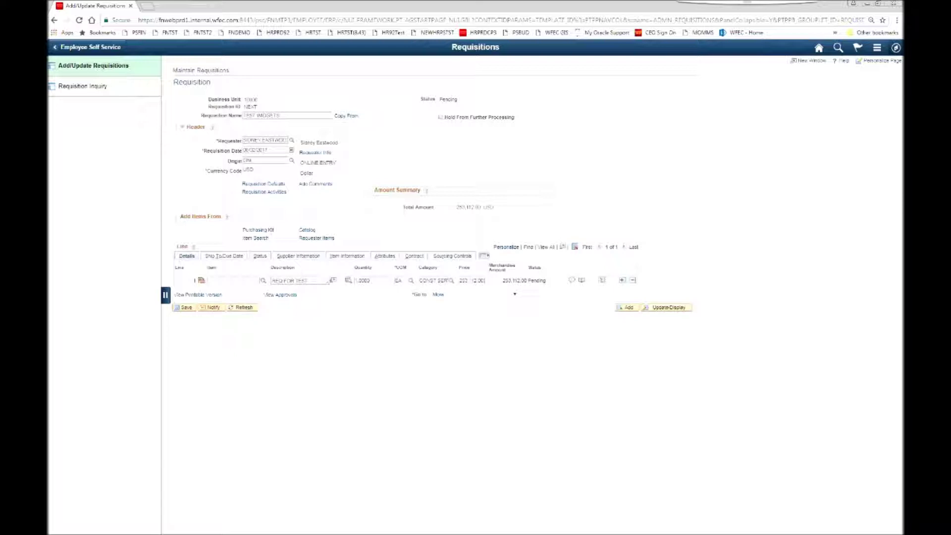
# Step: Toggle Hold From Further Processing and save the requisition to obtain its ID
pyautogui.click(441, 117)
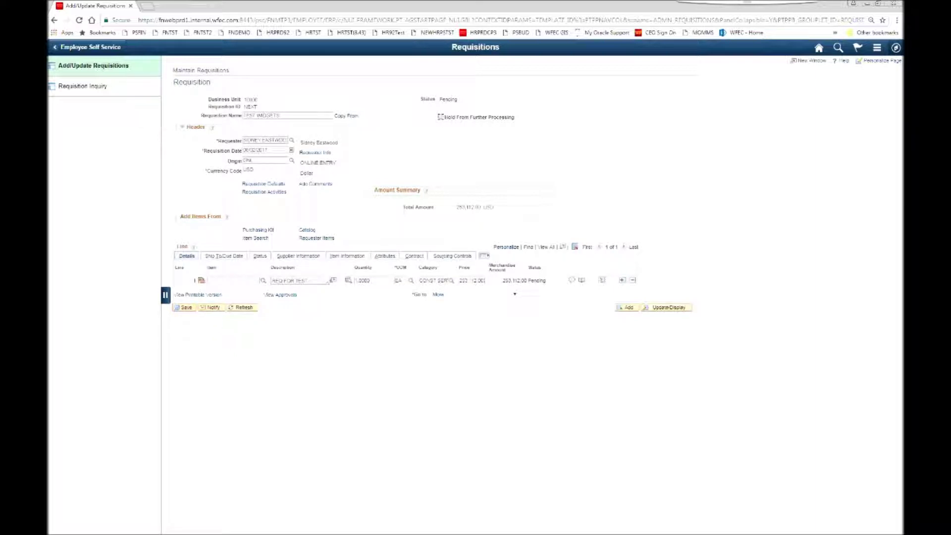
pyautogui.click(185, 307)
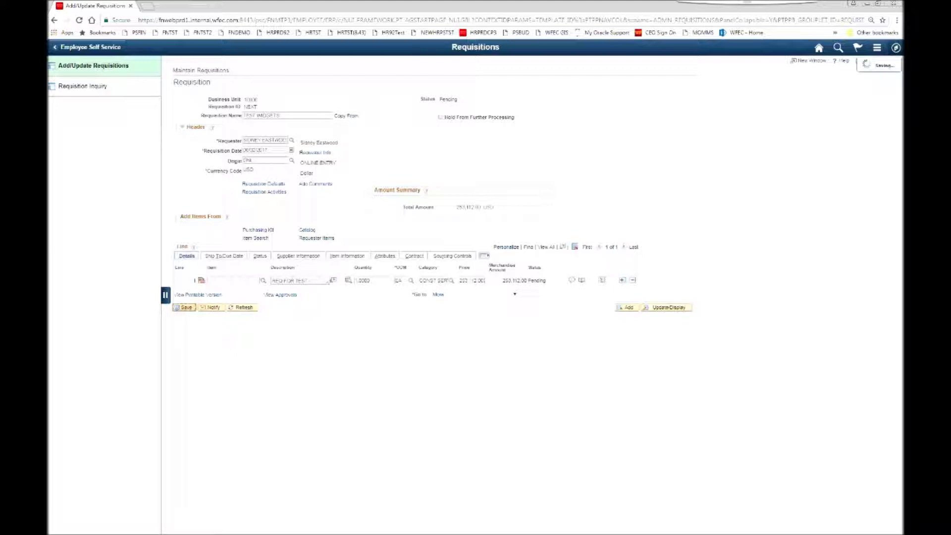